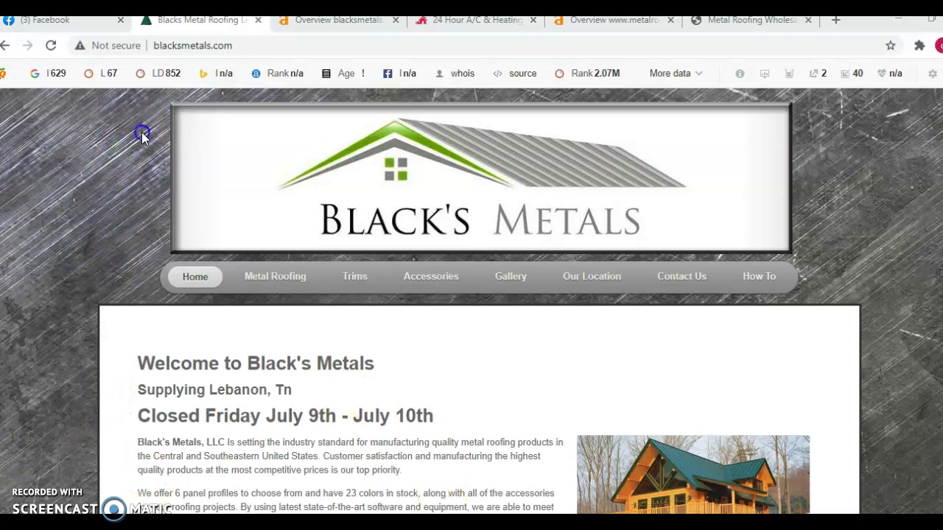
Highlight the Black's Metals homepage text from the logo banner through the footer links, then scroll back to the top
mouse_move(147, 132)
left_mouse_down()
mouse_move(737, 158)
mouse_move(796, 223)
mouse_move(812, 282)
mouse_move(811, 433)
left_mouse_up()
left_click_drag(810, 471, 814, 487)
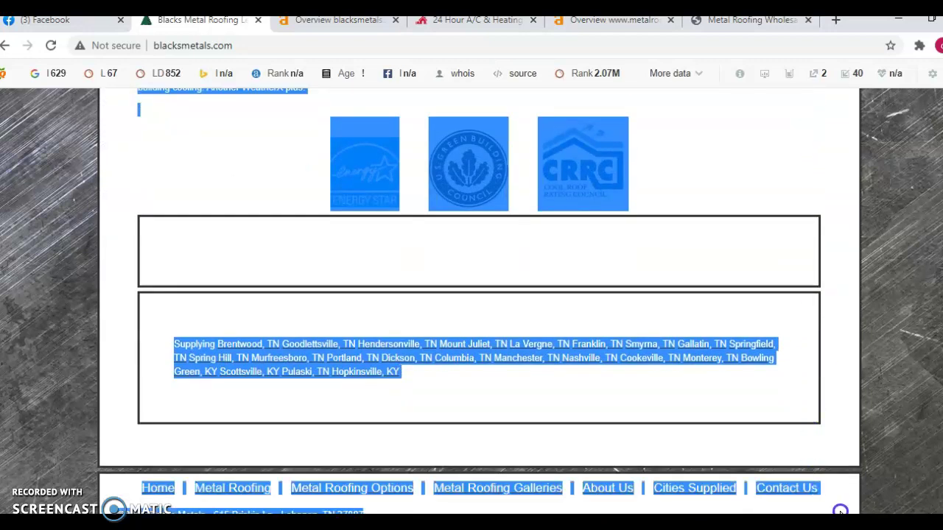
scroll(811, 317, "up", 15)
scroll(803, 310, "up", 3)
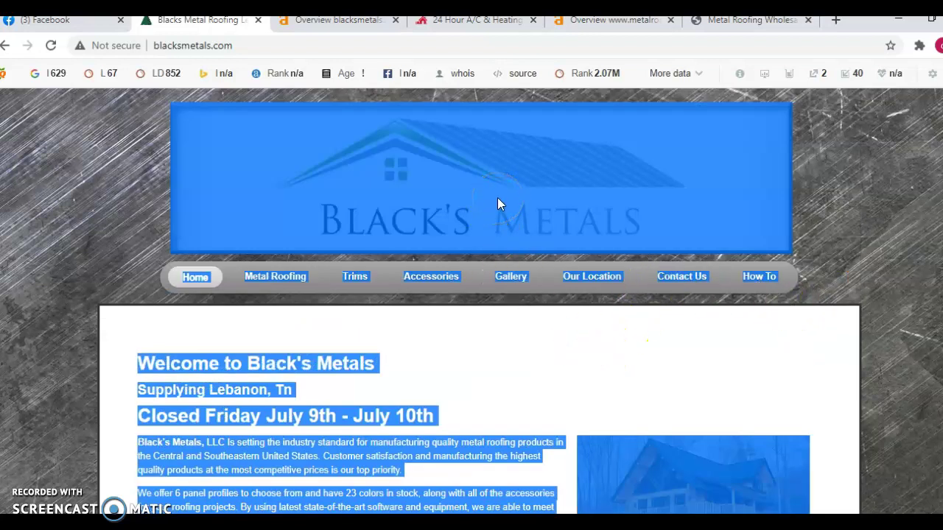
scroll(494, 218, "down", 3)
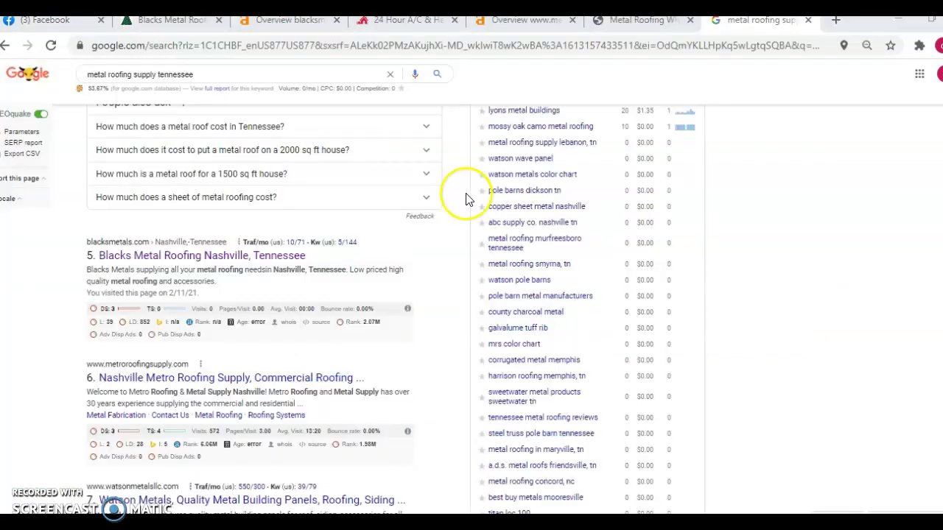
Scan the 'metal roofing supply tennessee' results, then open the blacksmetals.com Ahrefs overview (DR 2.4, 104 backlinks)
scroll(311, 295, "up", 10)
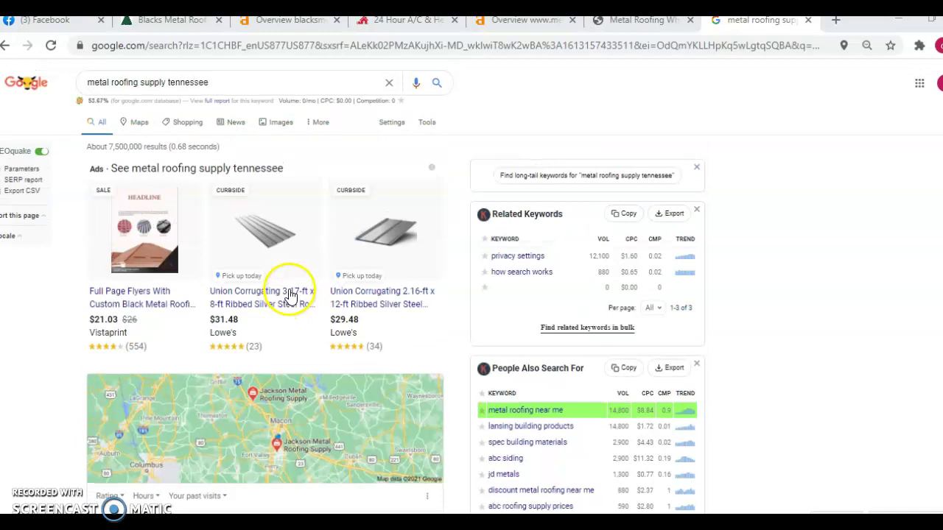
scroll(312, 123, "down", 6)
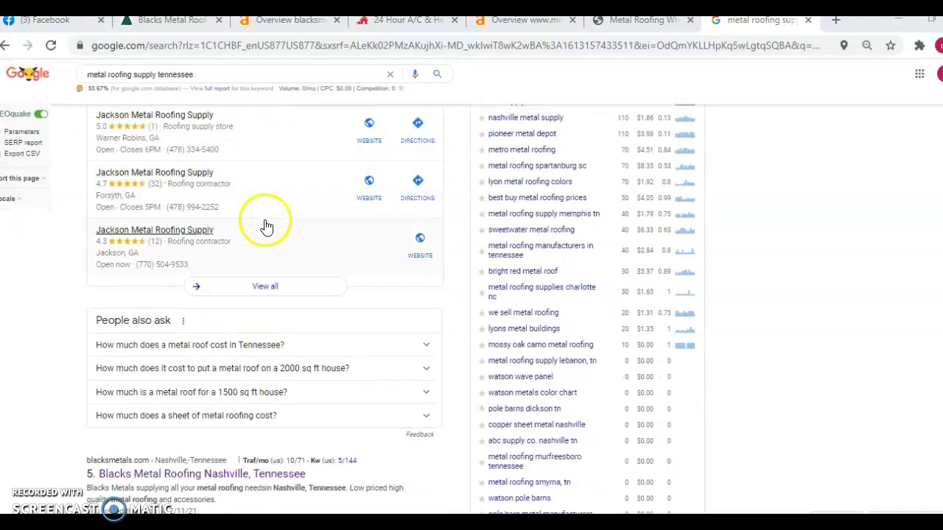
scroll(86, 270, "down", 3)
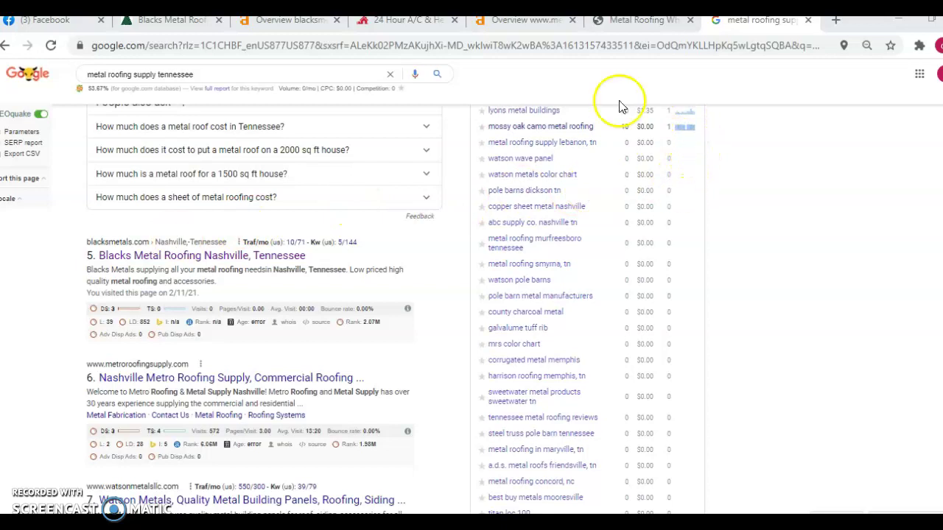
scroll(366, 169, "up", 2)
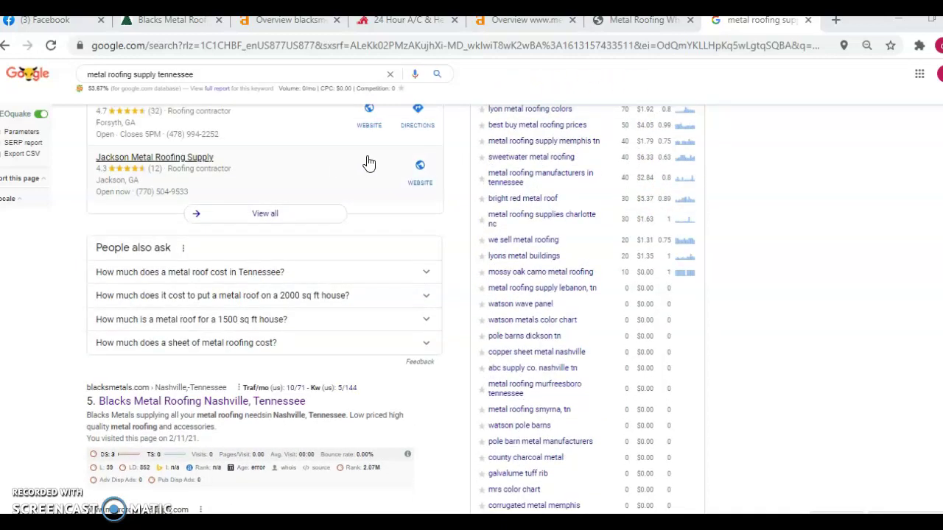
left_click(278, 30)
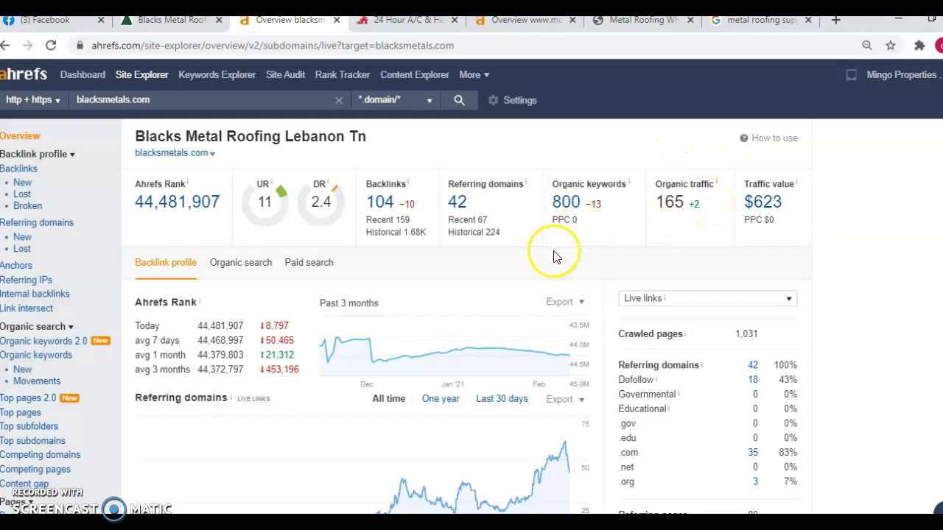
Open the 800 organic keywords for blacksmetals.com and browse the table led by 'blacks metals'
left_click(568, 209)
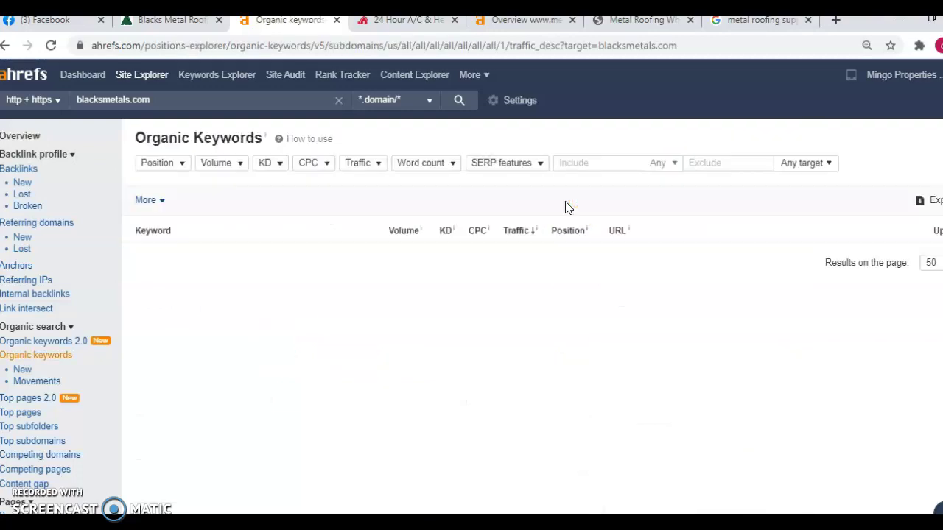
scroll(417, 238, "down", 3)
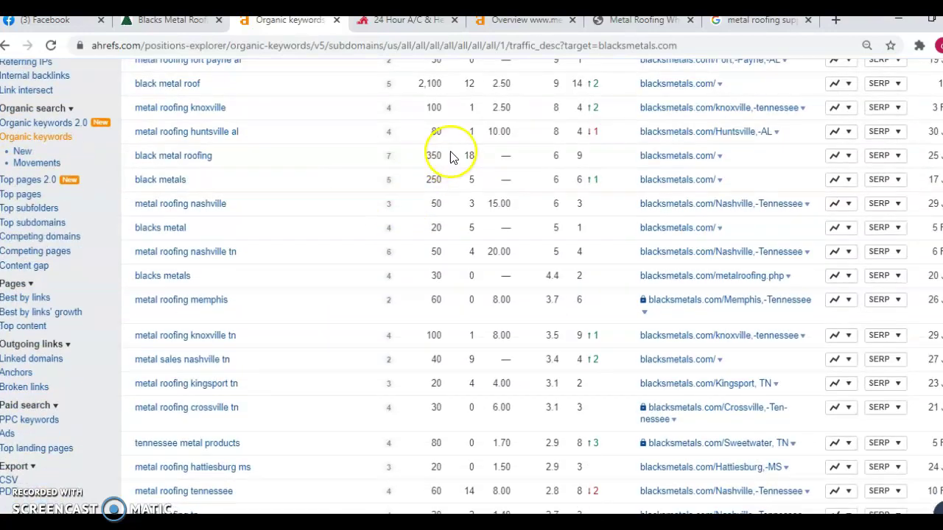
scroll(442, 154, "up", 1)
scroll(270, 187, "up", 3)
scroll(301, 173, "down", 10)
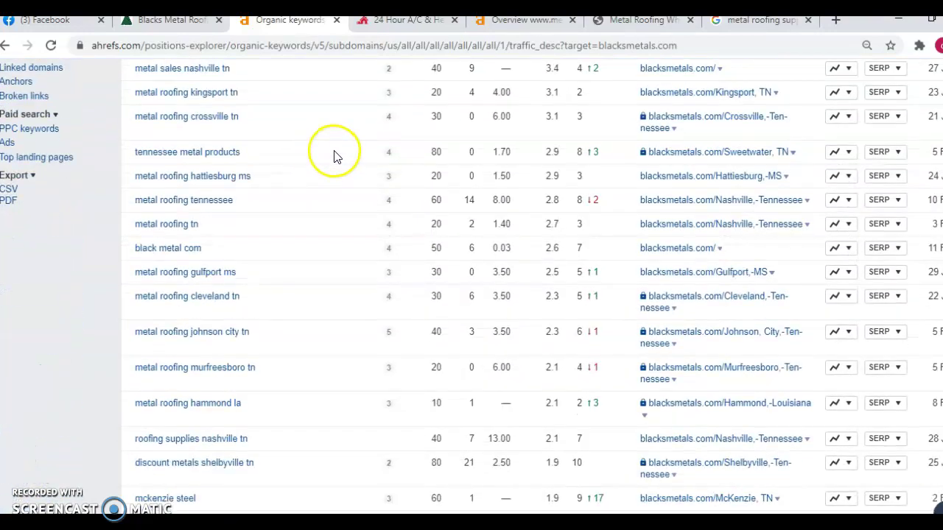
scroll(317, 162, "down", 3)
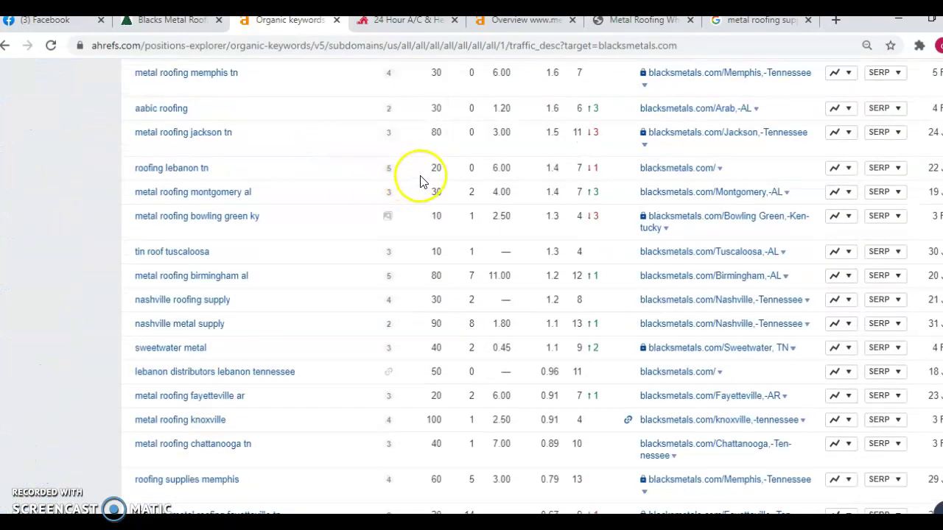
scroll(421, 181, "down", 2)
scroll(457, 221, "down", 2)
scroll(403, 287, "up", 10)
scroll(400, 287, "up", 5)
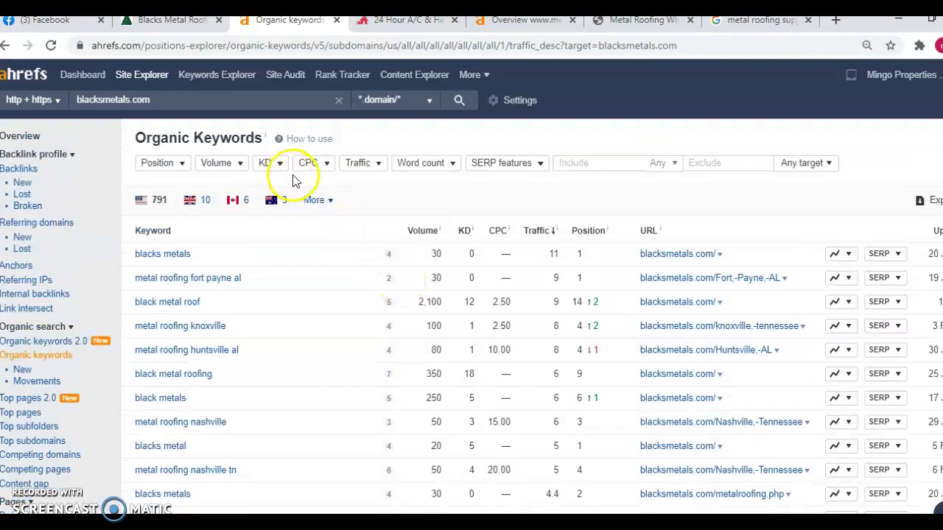
Switch to the metalroofingwholesalers.com overview (DR 16) and scroll through its backlink profile charts
left_click(498, 22)
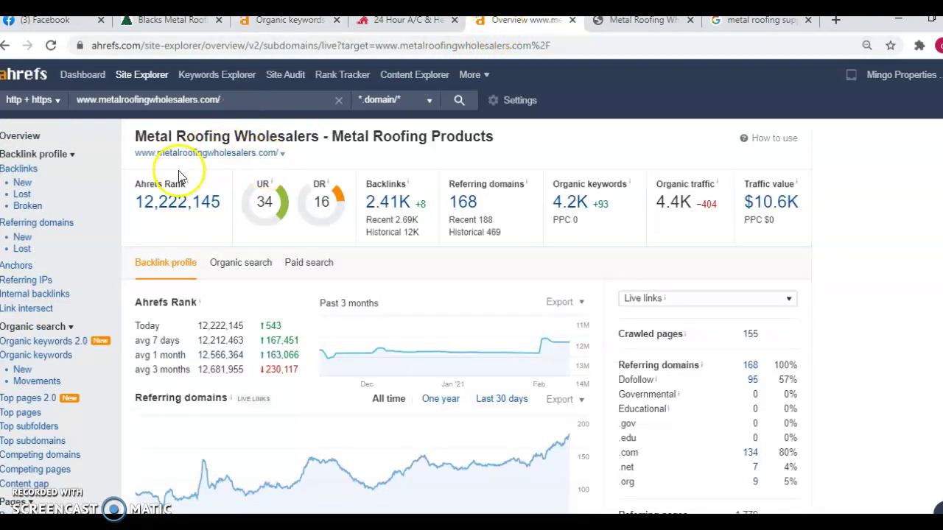
scroll(508, 103, "down", 4)
scroll(453, 137, "up", 2)
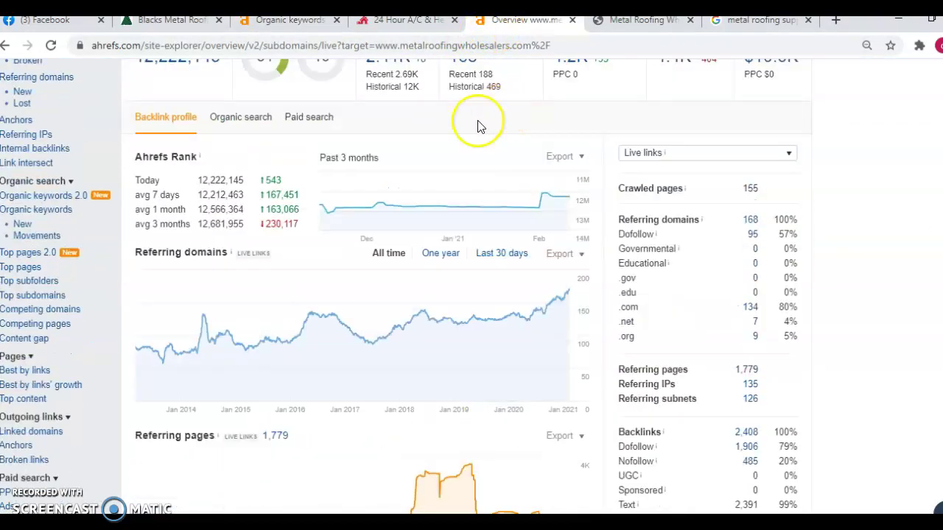
scroll(560, 144, "up", 2)
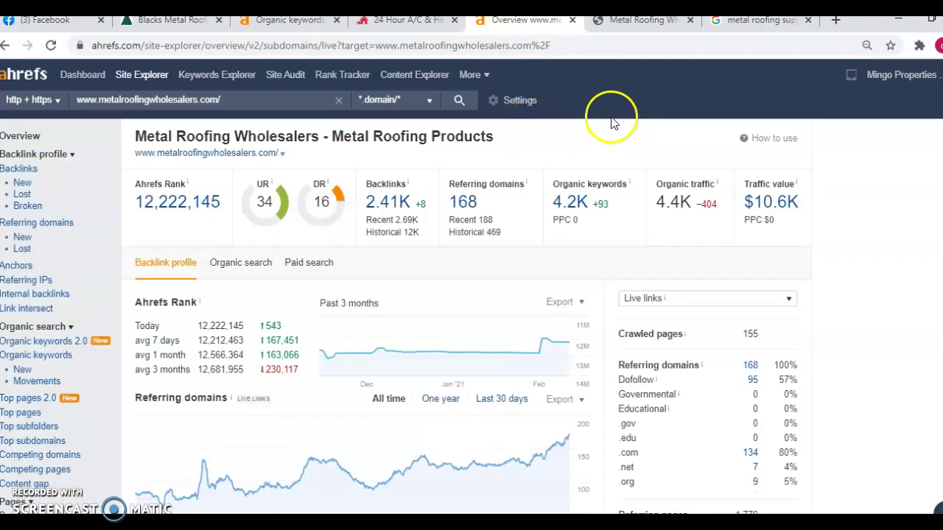
scroll(600, 124, "down", 3)
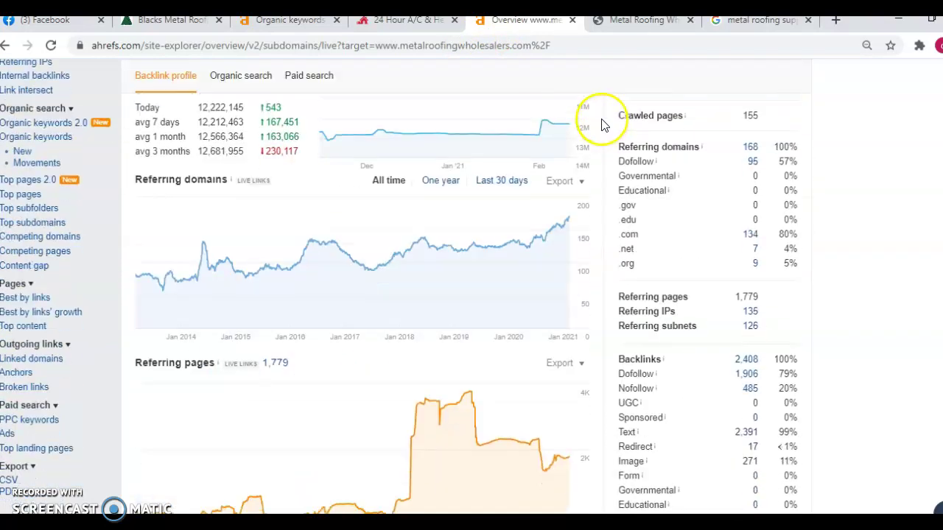
scroll(601, 125, "up", 3)
scroll(597, 129, "down", 3)
scroll(597, 129, "up", 3)
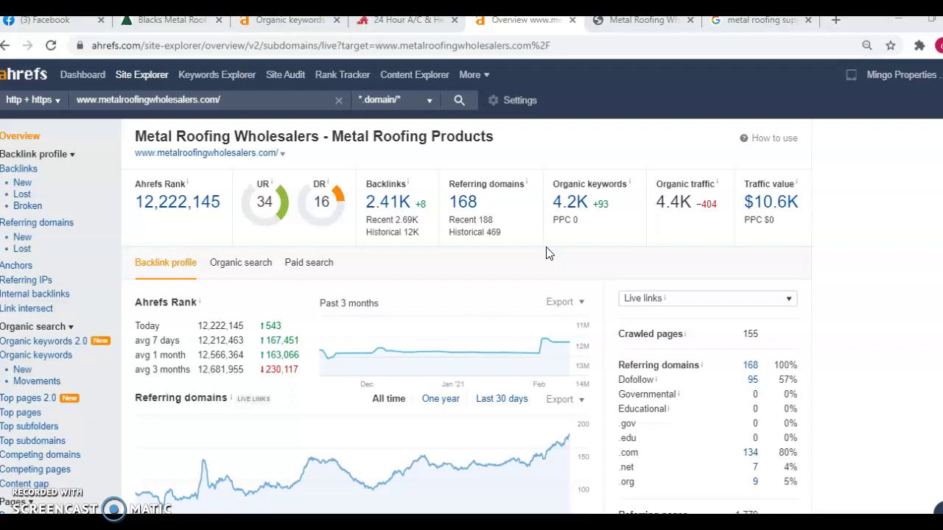
left_click(166, 22)
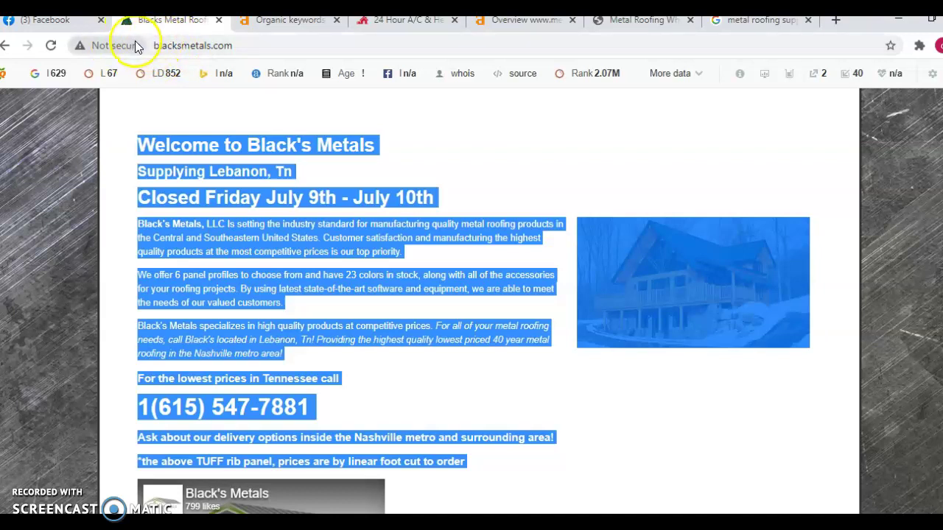
left_click(517, 26)
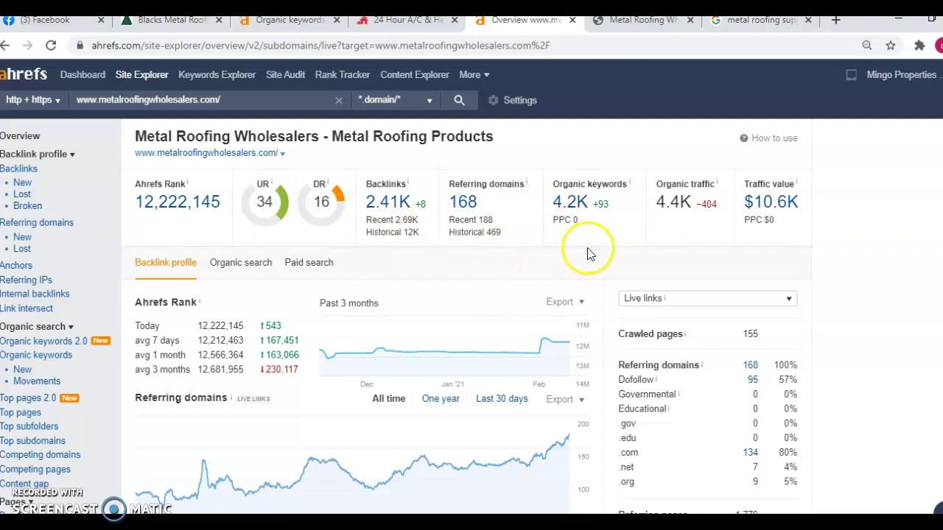
left_click(473, 210)
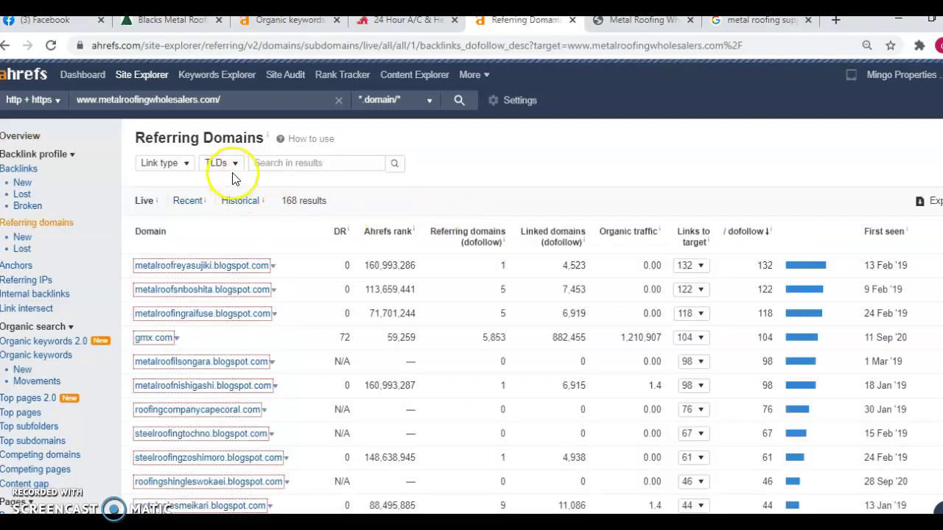
scroll(273, 143, "down", 3)
scroll(293, 141, "down", 3)
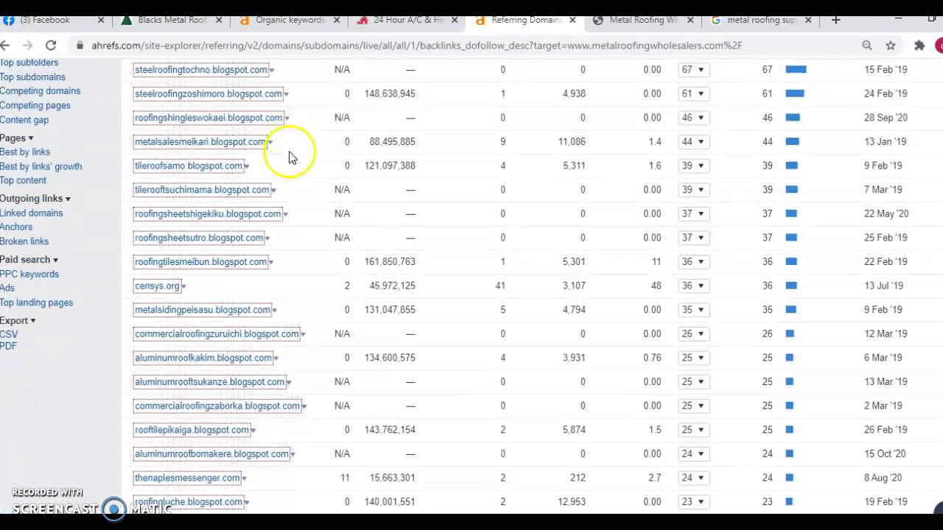
scroll(293, 227, "up", 5)
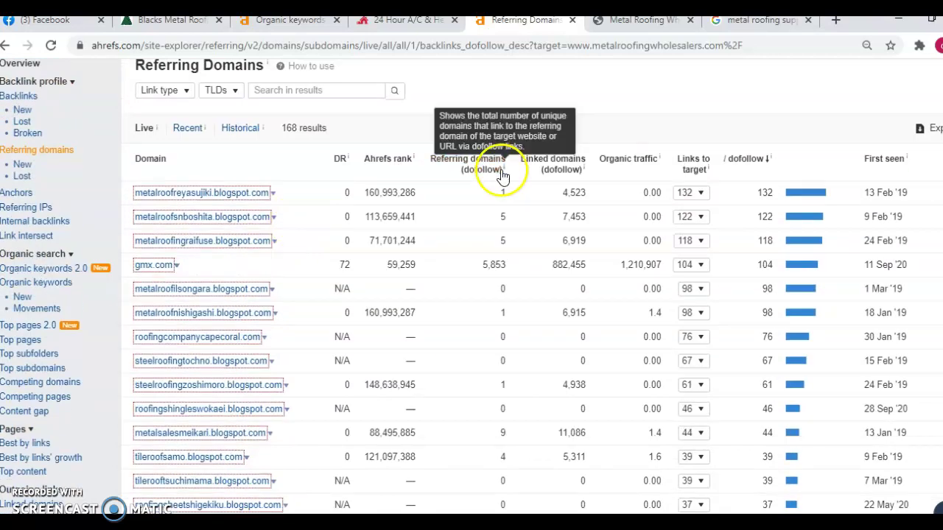
left_click(696, 195)
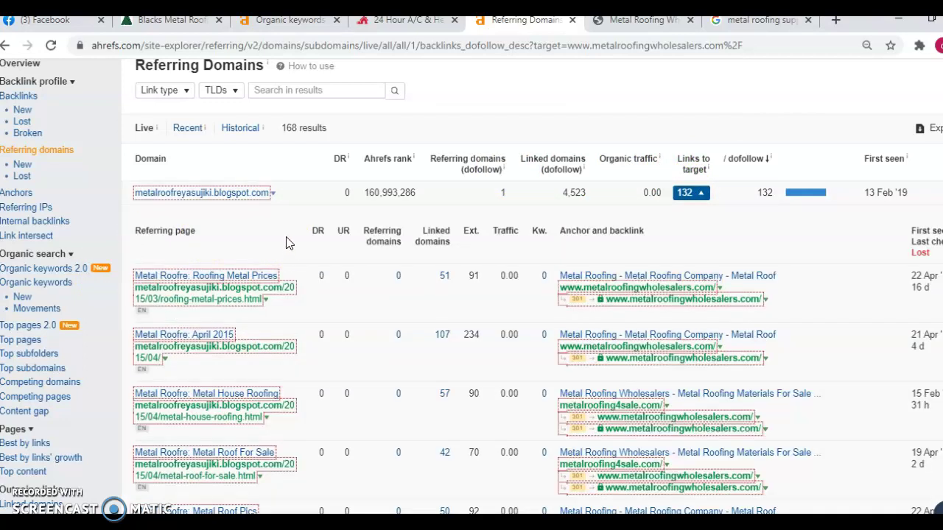
scroll(288, 243, "up", 1)
left_click(381, 212)
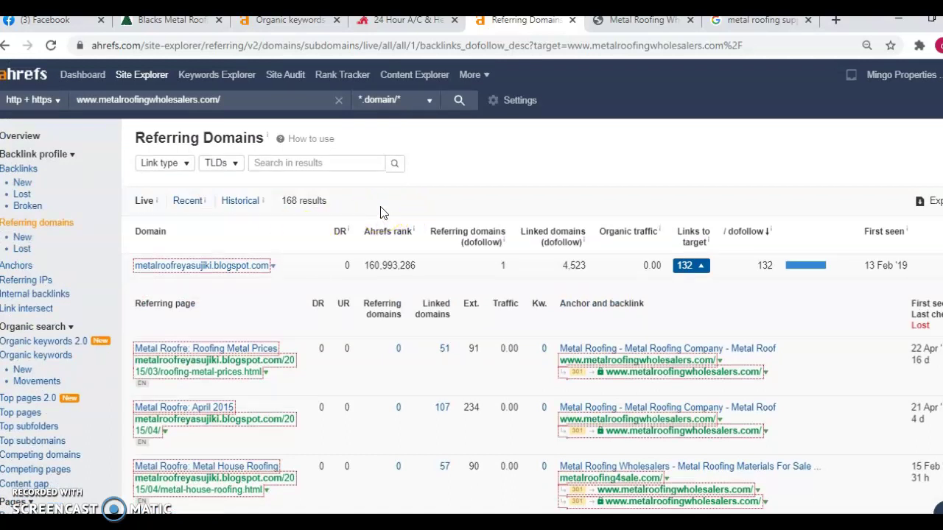
left_click(376, 211)
left_click(162, 232)
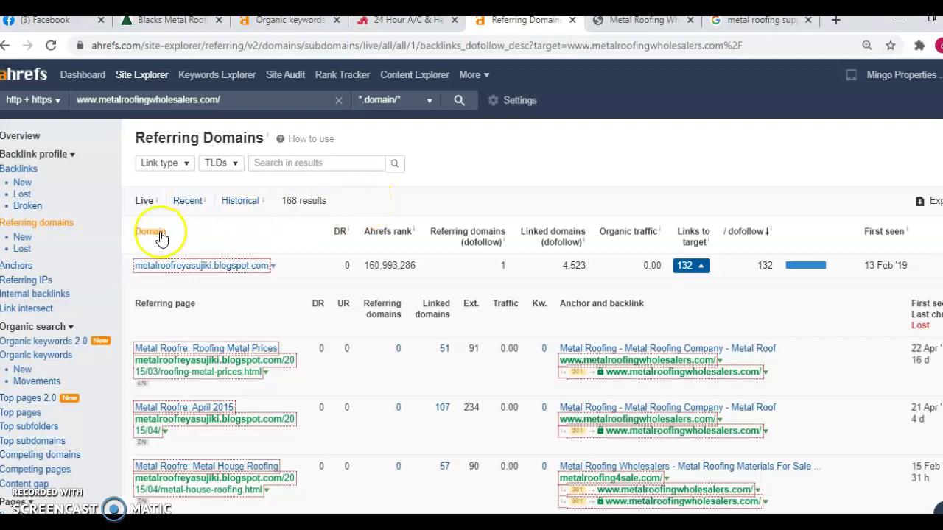
left_click(23, 139)
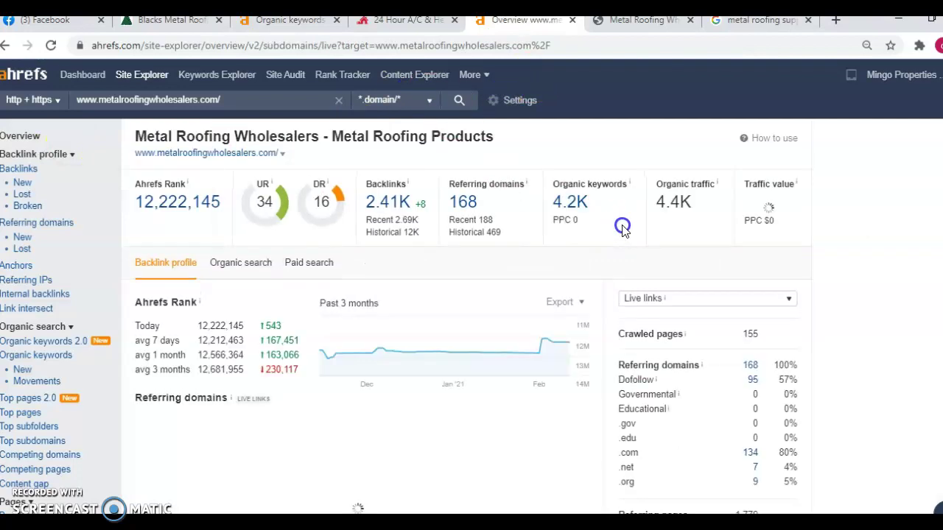
Open the competitor's 4.2K organic keywords report and scroll through the table led by 'metal roofing suppliers'
left_click(572, 210)
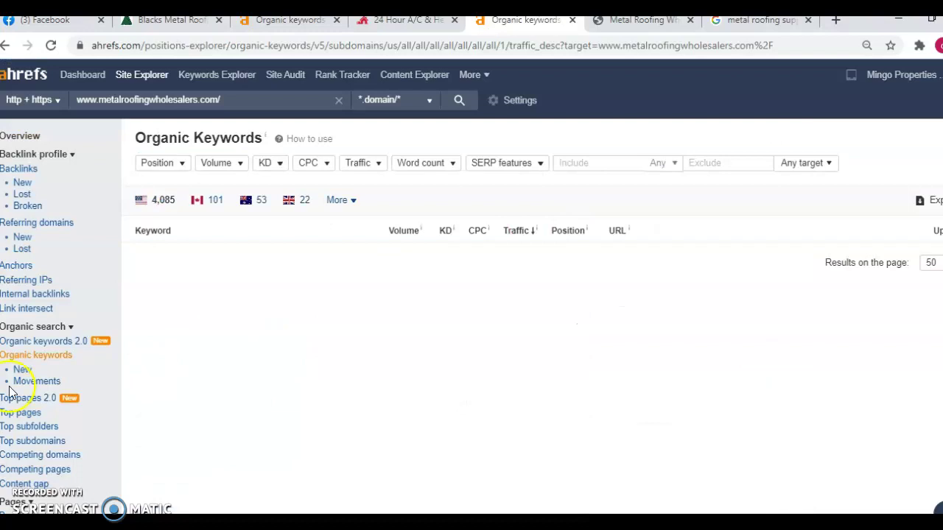
scroll(301, 238, "down", 2)
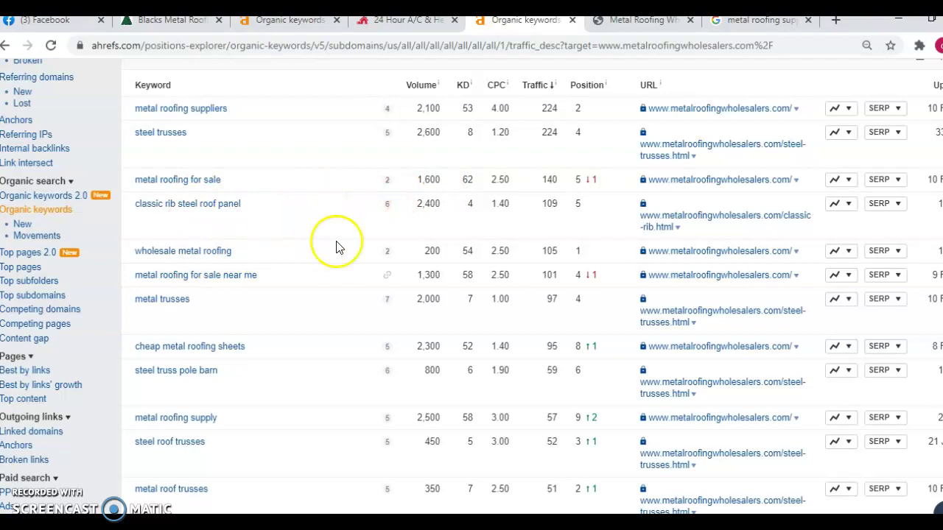
scroll(398, 221, "down", 2)
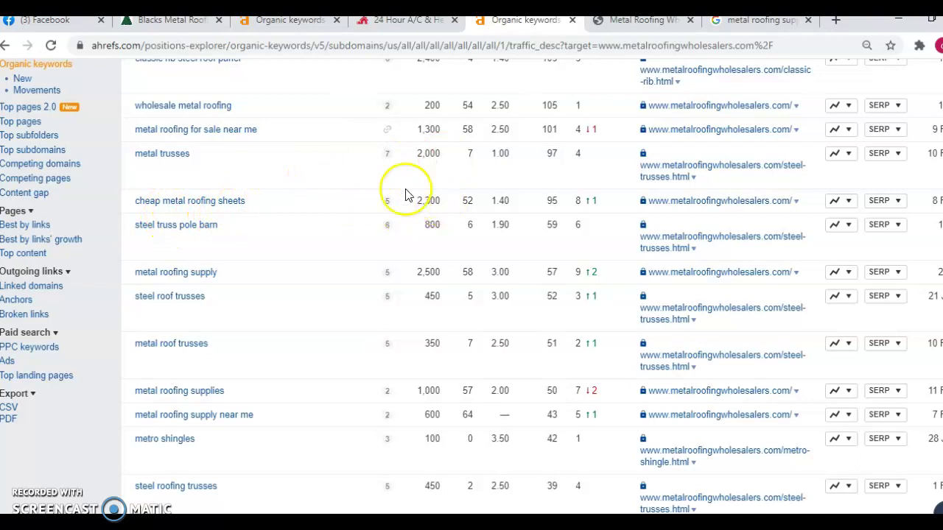
scroll(398, 194, "up", 5)
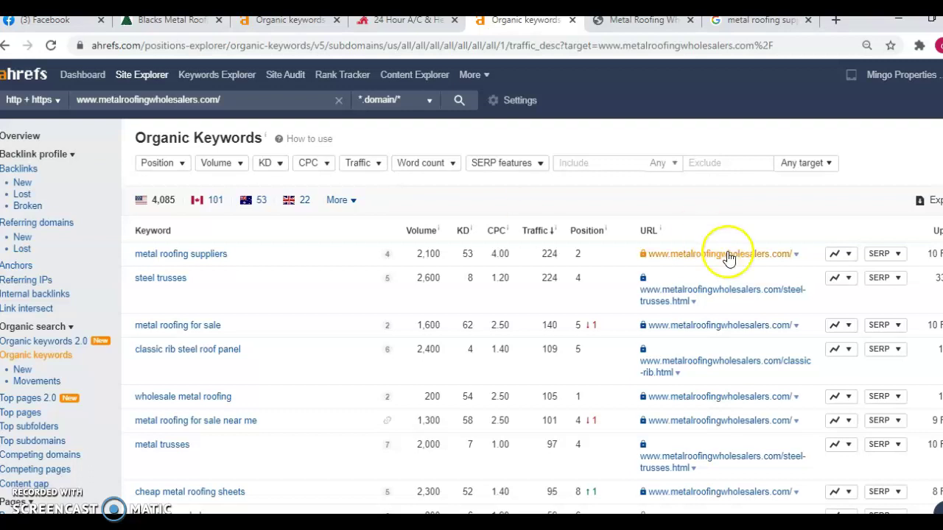
Review the map pack listings for 'metal roofing supply tennessee', then return to the blacksmetals.com homepage
left_click(788, 22)
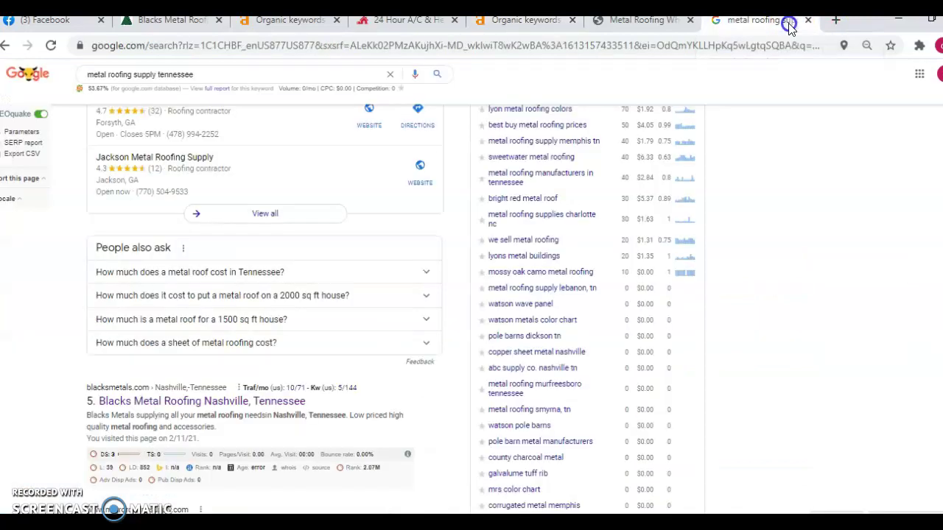
scroll(435, 153, "up", 3)
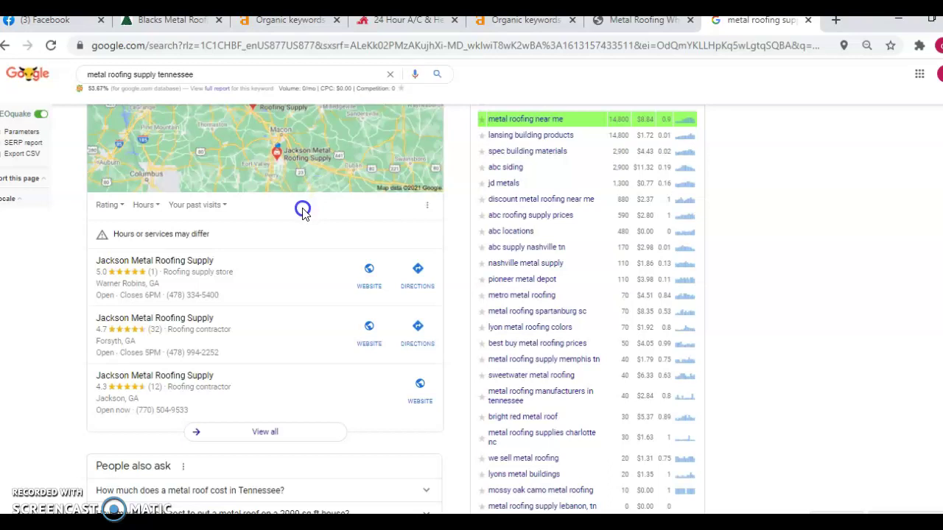
left_click(317, 274)
left_click(187, 287)
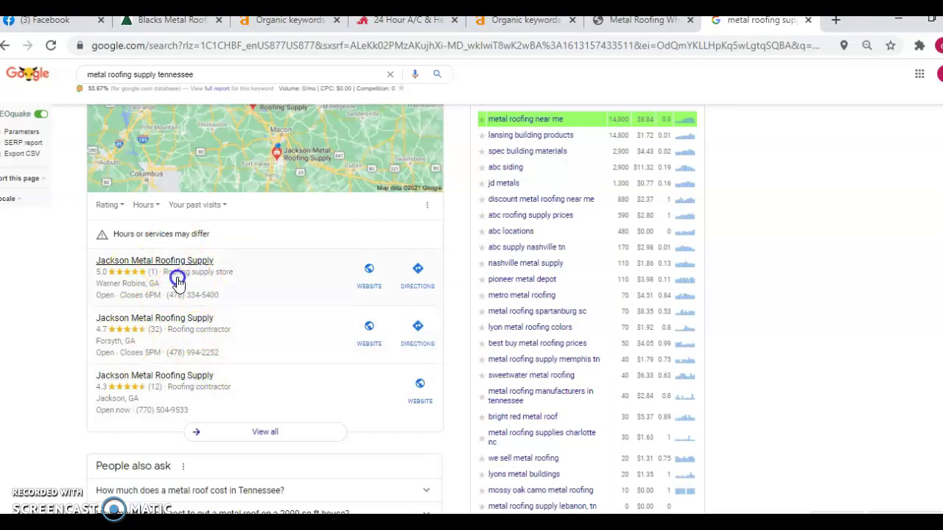
scroll(179, 274, "up", 5)
scroll(304, 206, "down", 4)
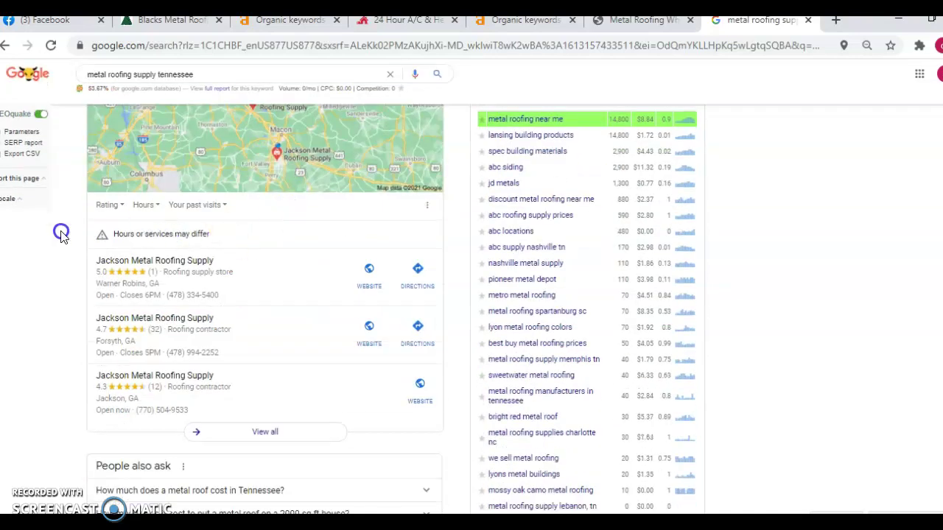
scroll(62, 236, "up", 3)
scroll(60, 234, "down", 4)
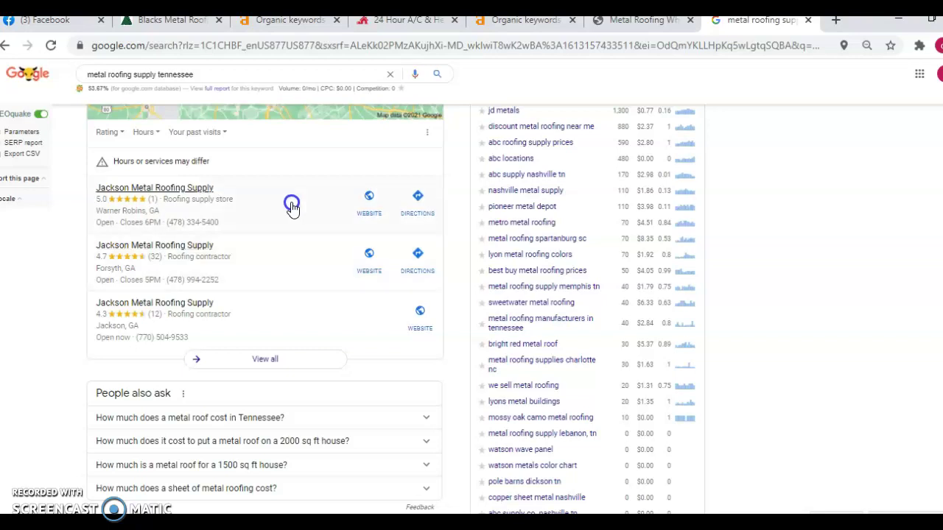
left_click(148, 26)
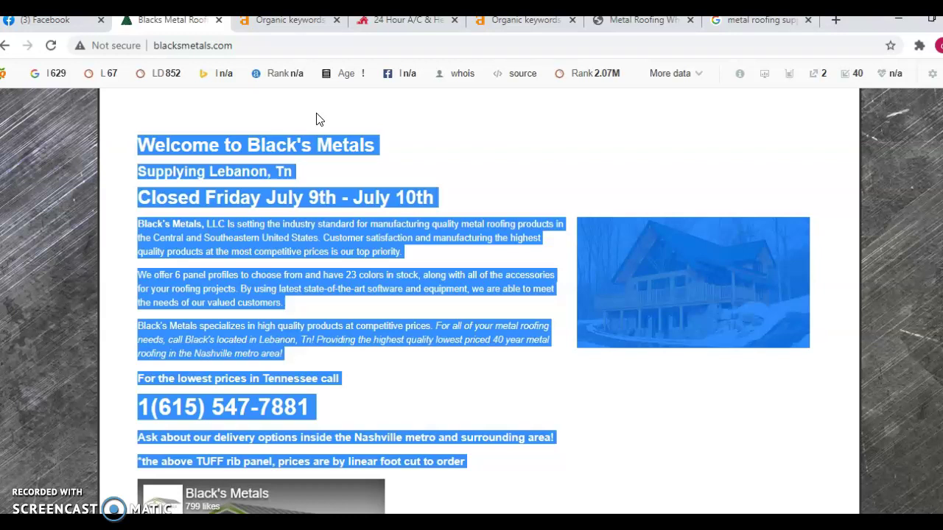
Return to the Google results and compare the local pack with Blacks Metal Roofing at fifth
left_click(797, 22)
scroll(417, 185, "down", 4)
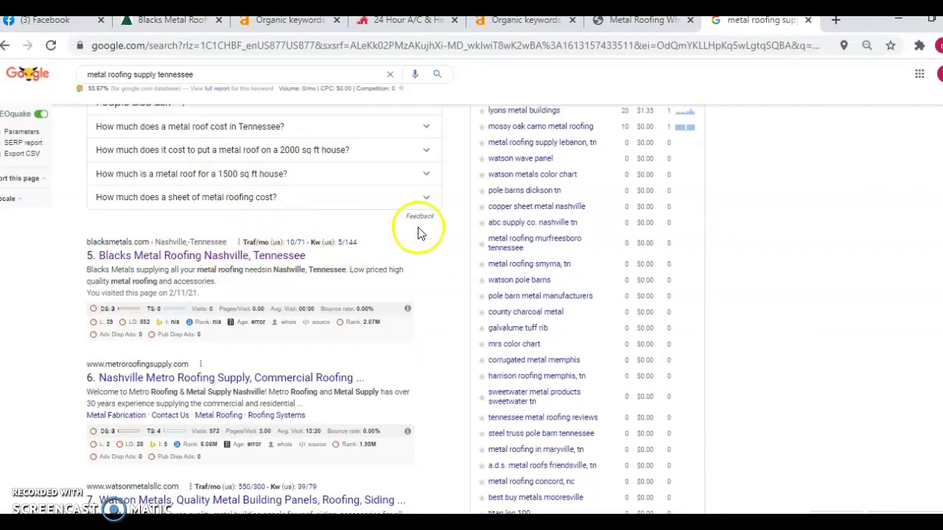
scroll(428, 225, "up", 3)
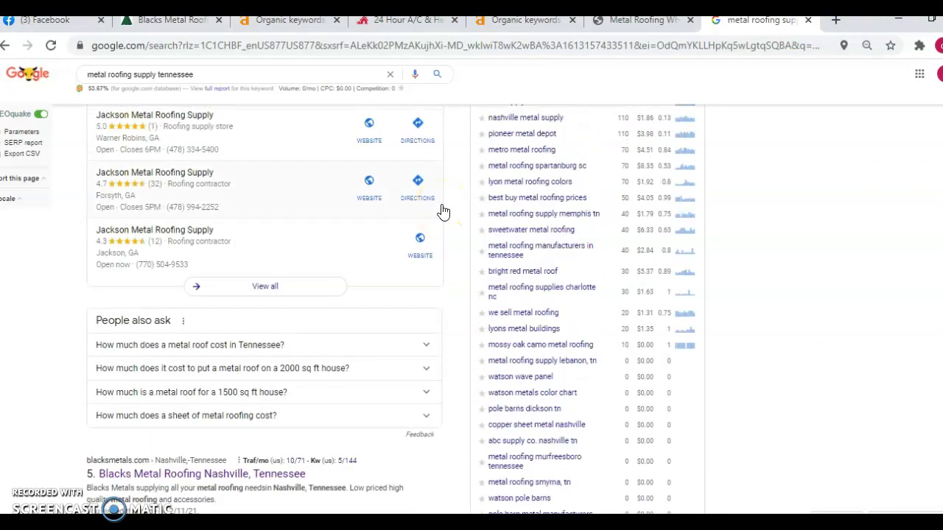